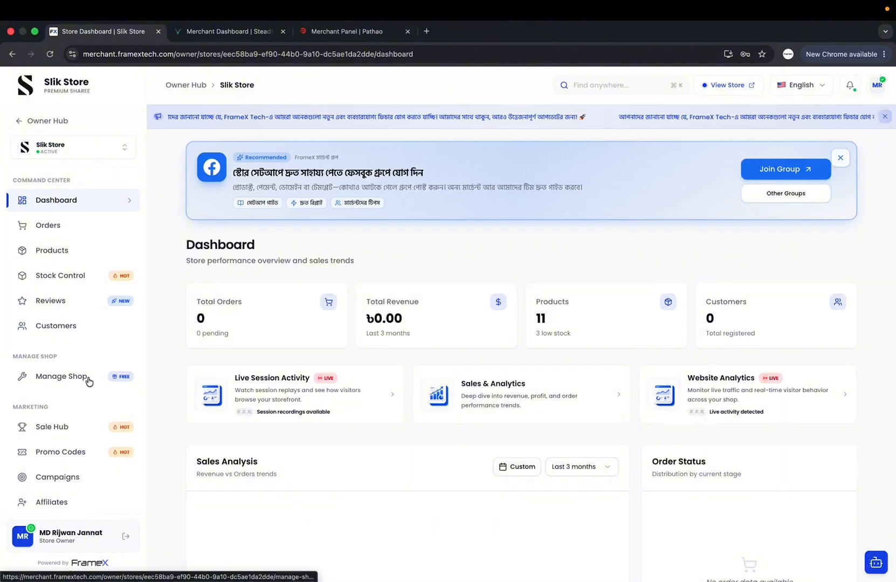
Go to Manage Shop > Shipping & Delivery and scroll down to the Courier Services list
{"action": "left_click", "coordinate": [89, 382]}
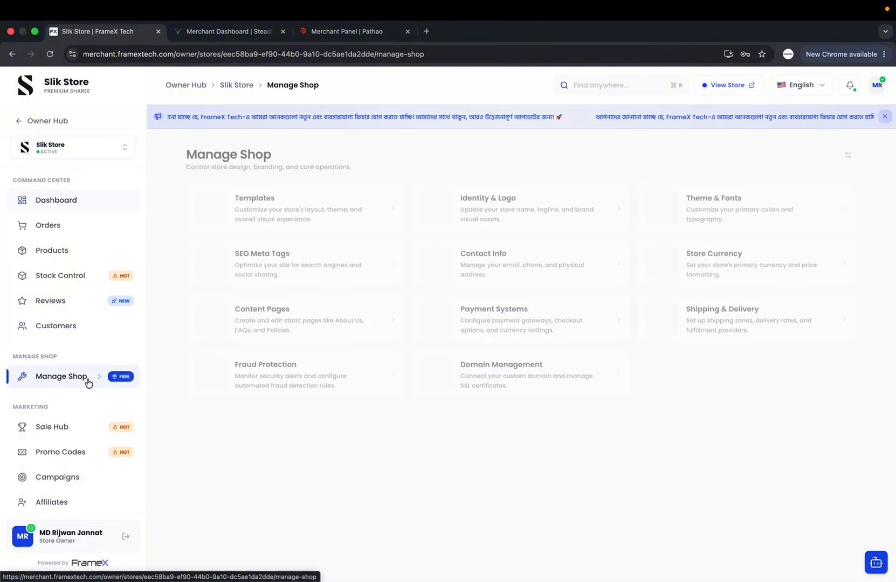
{"action": "left_click", "coordinate": [764, 310]}
{"action": "scroll", "coordinate": [386, 401], "scroll_direction": "down", "scroll_amount": 10}
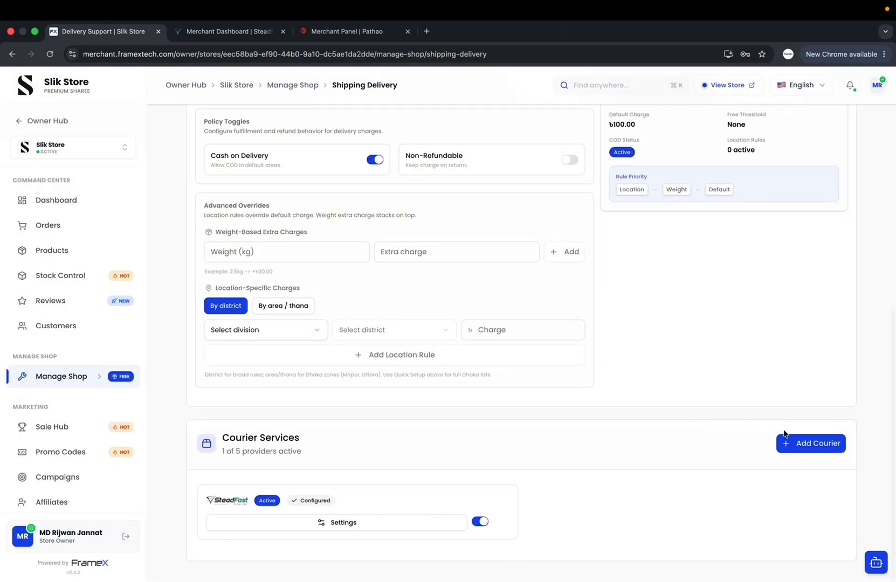
Add Pathao as a new courier, bringing up its empty Pathao Settings form
{"action": "left_click", "coordinate": [802, 453]}
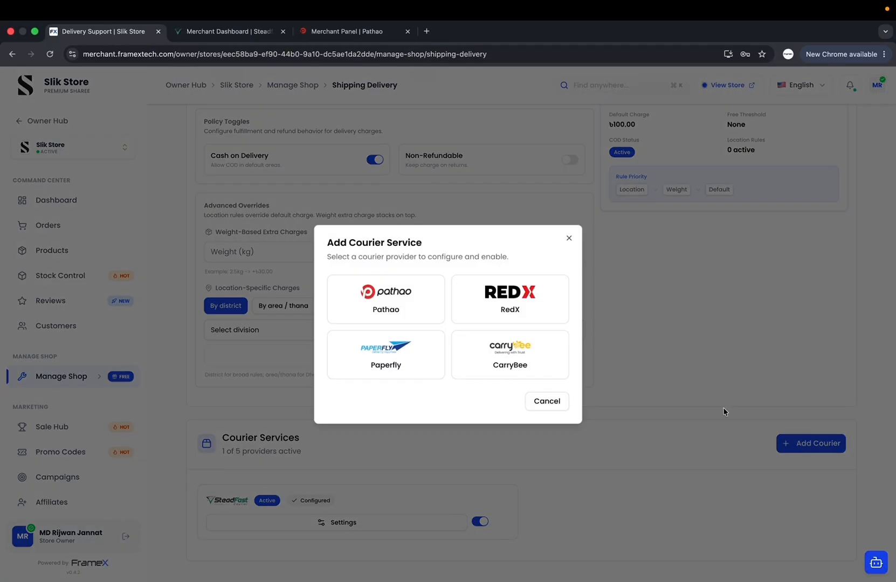
{"action": "left_click", "coordinate": [387, 302]}
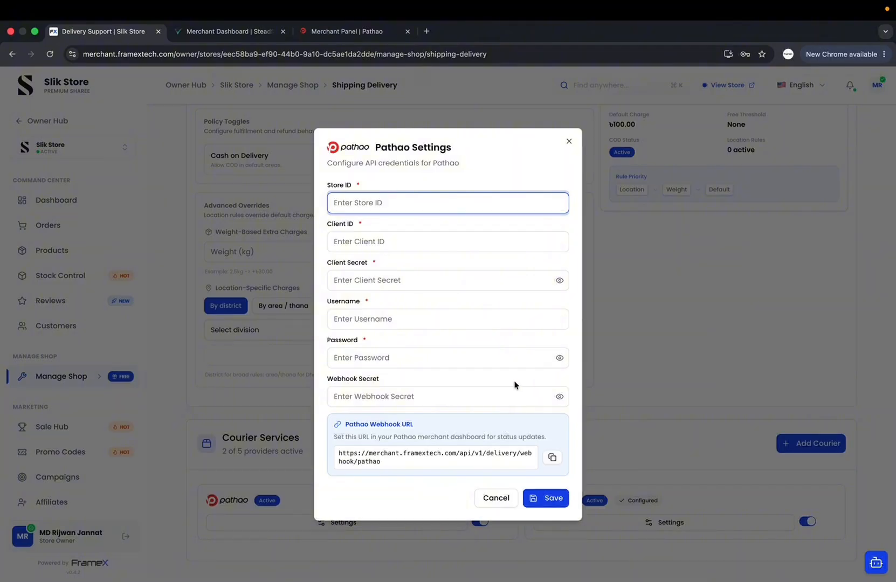
Sign in to the Pathao merchant panel with the saved autofill login, then return to FrameX
{"action": "left_click", "coordinate": [347, 32]}
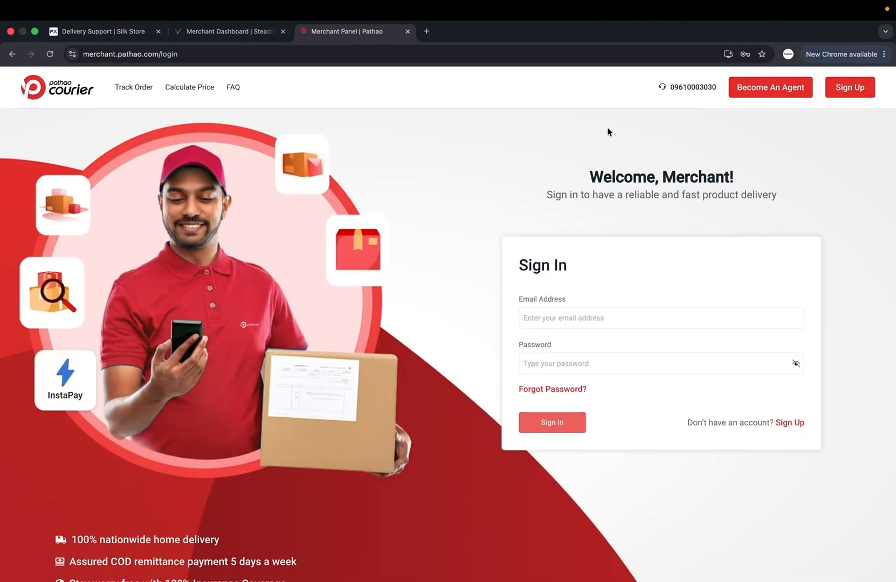
{"action": "left_click", "coordinate": [866, 89]}
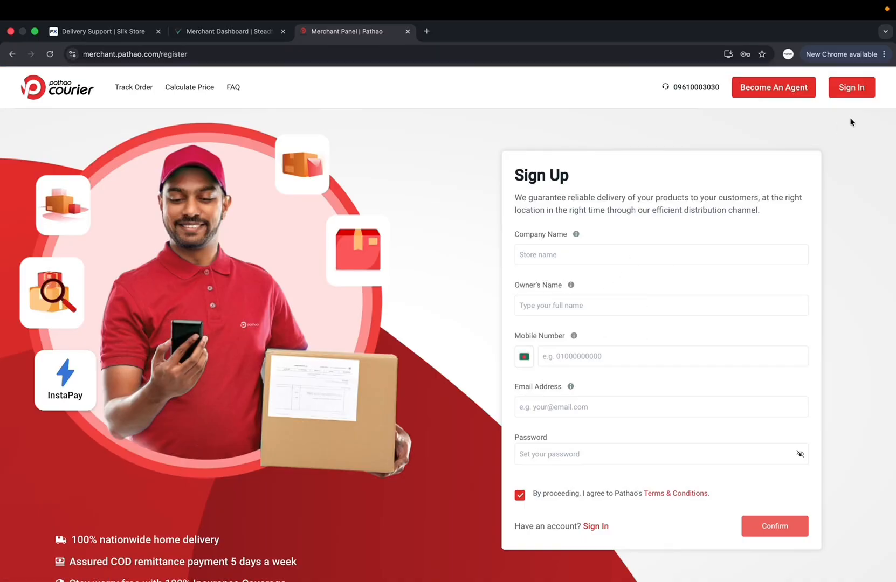
{"action": "left_click", "coordinate": [849, 89]}
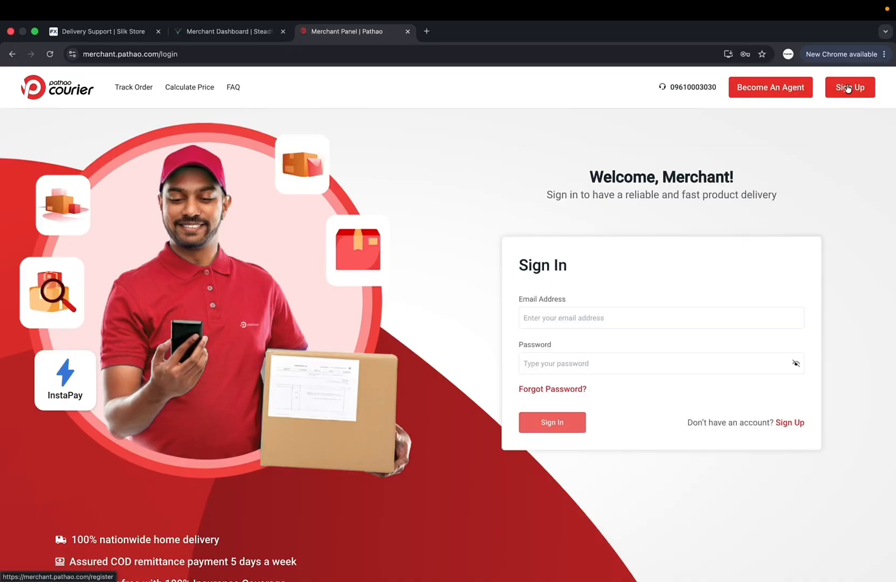
{"action": "left_click", "coordinate": [599, 316]}
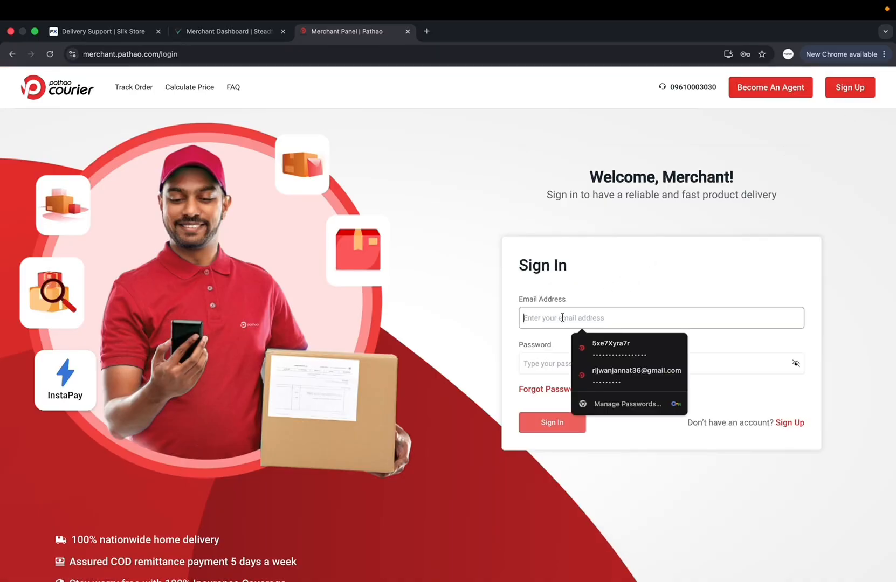
{"action": "left_click", "coordinate": [633, 367]}
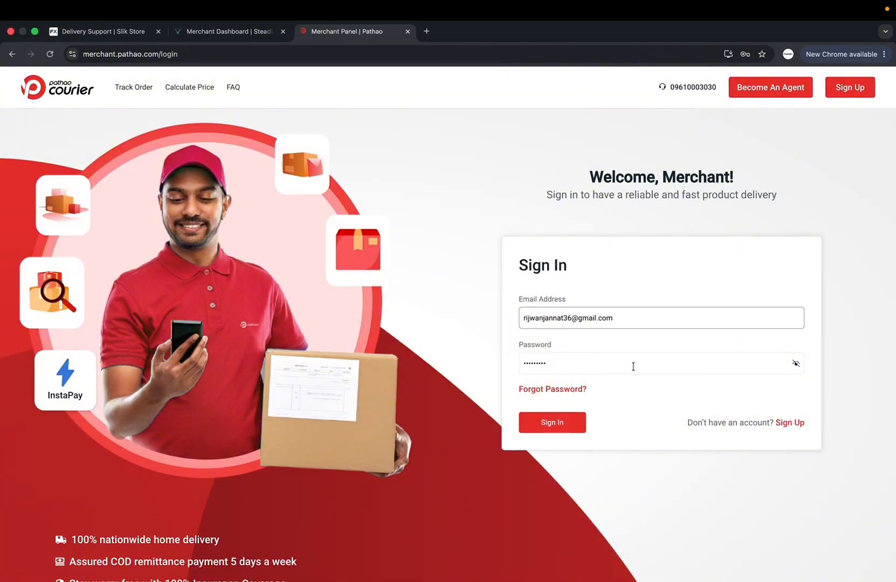
{"action": "left_click", "coordinate": [567, 424]}
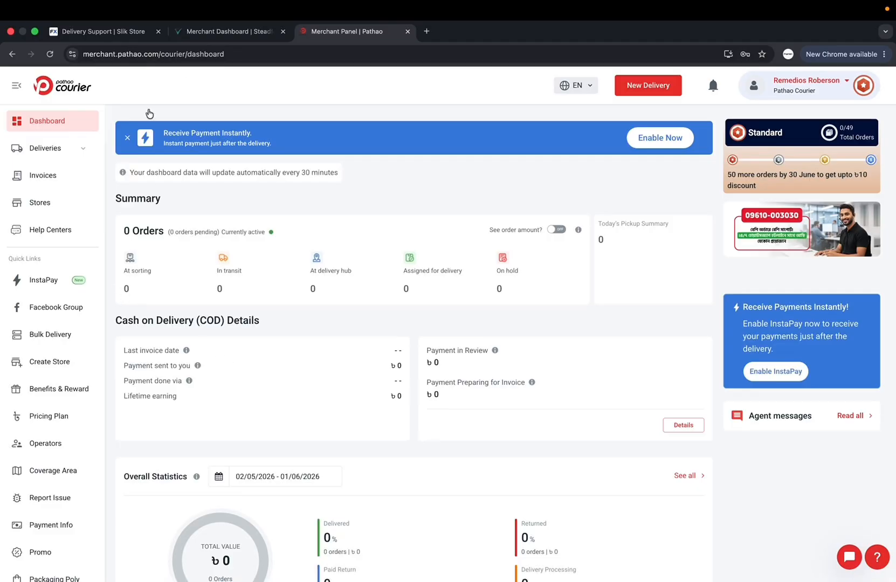
{"action": "left_click", "coordinate": [121, 30]}
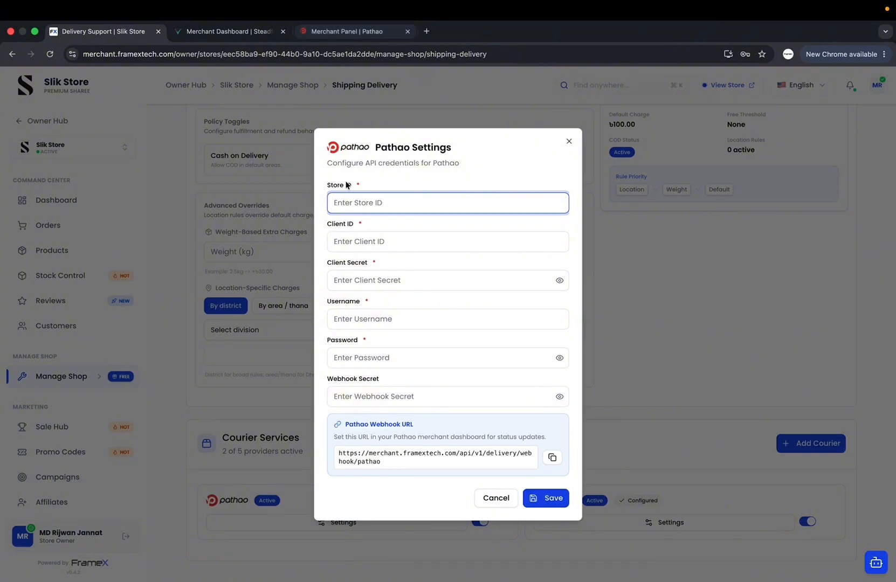
Copy store ID 348675 from Pathao's Stores list into FrameX's Store ID field
{"action": "left_click", "coordinate": [348, 32]}
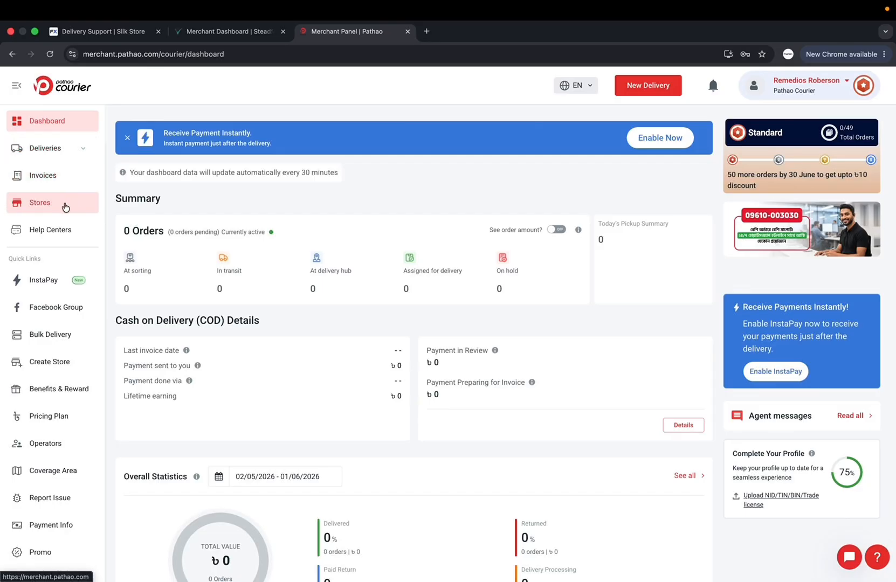
{"action": "left_click", "coordinate": [48, 203]}
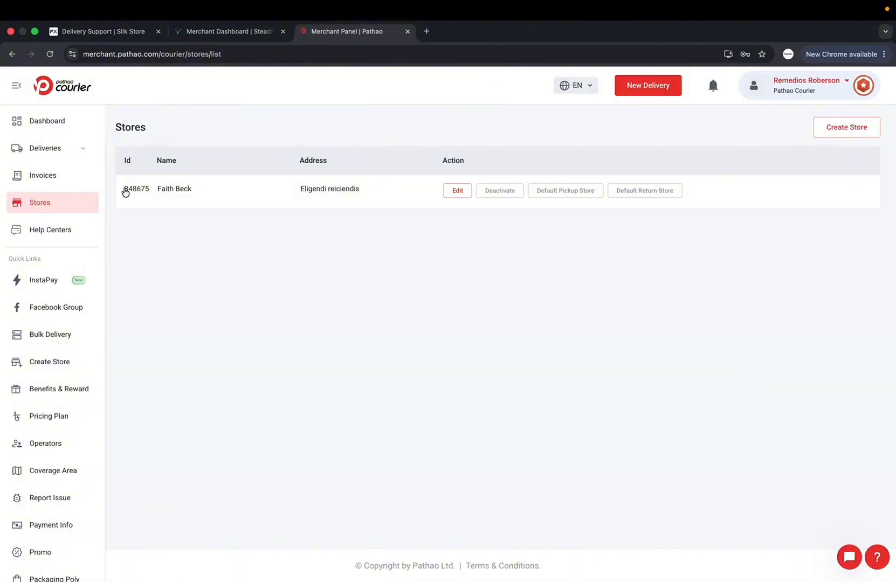
{"action": "left_click_drag", "start_coordinate": [125, 193], "coordinate": [150, 194]}
{"action": "key", "text": "super+c"}
{"action": "left_click", "coordinate": [95, 32]}
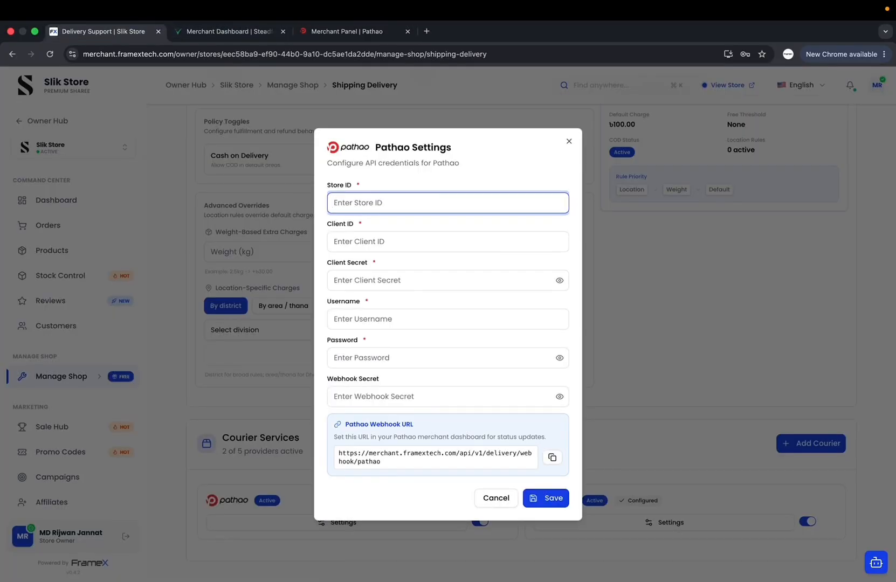
{"action": "key", "text": "super+v"}
Copy the Client ID from Pathao's Developer's API page and return to FrameX
{"action": "left_click", "coordinate": [343, 34]}
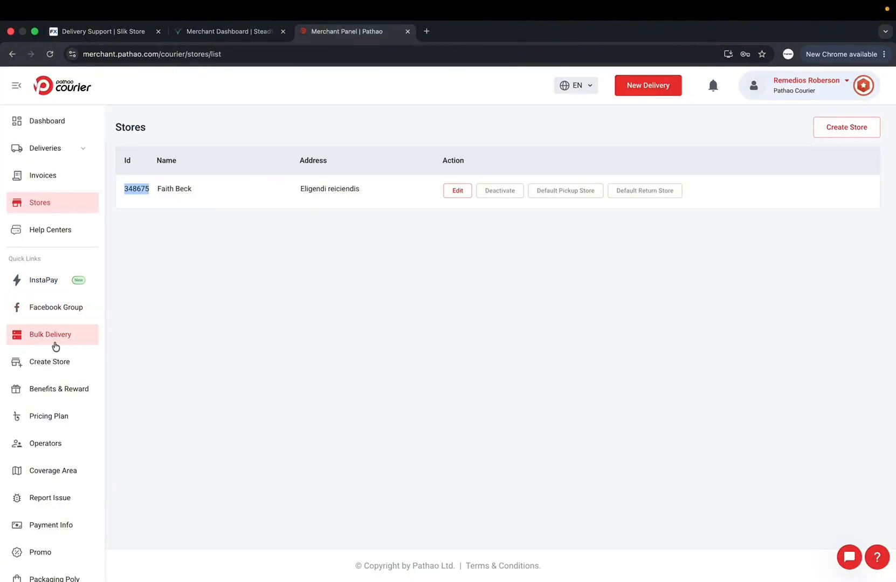
{"action": "scroll", "coordinate": [55, 347], "scroll_direction": "down", "scroll_amount": 3}
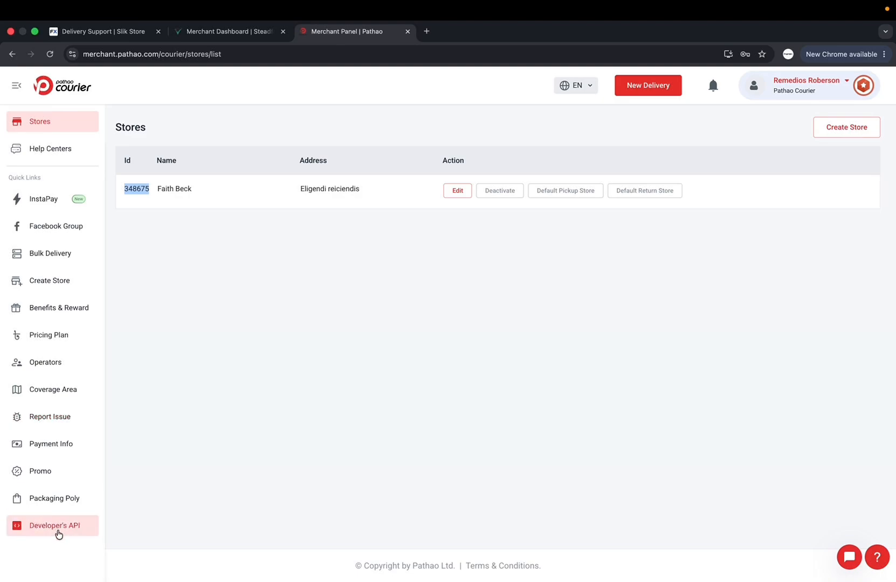
{"action": "left_click", "coordinate": [58, 531]}
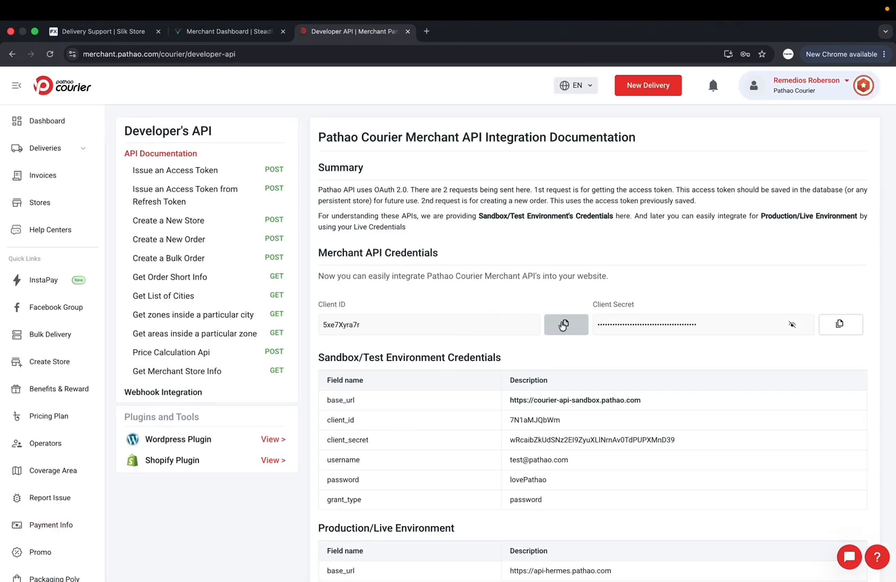
{"action": "left_click", "coordinate": [565, 326]}
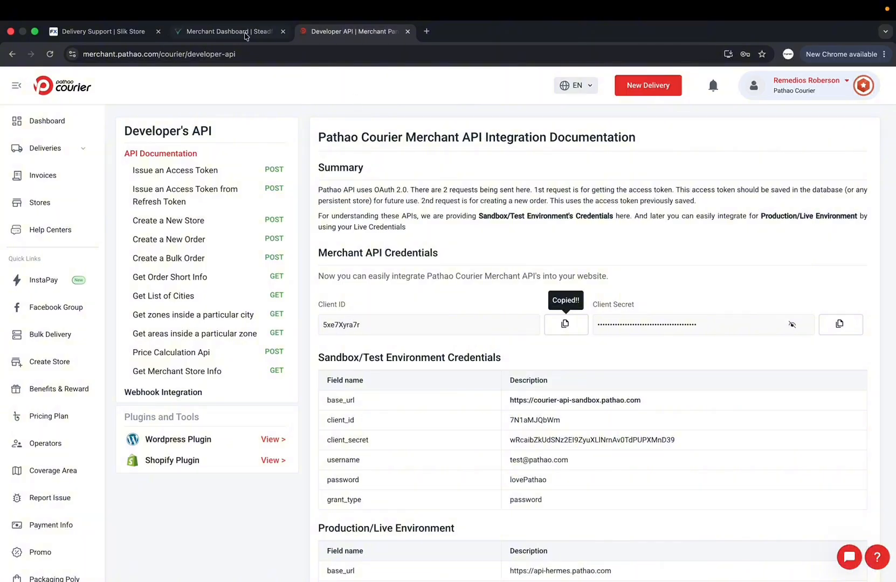
{"action": "left_click", "coordinate": [115, 30]}
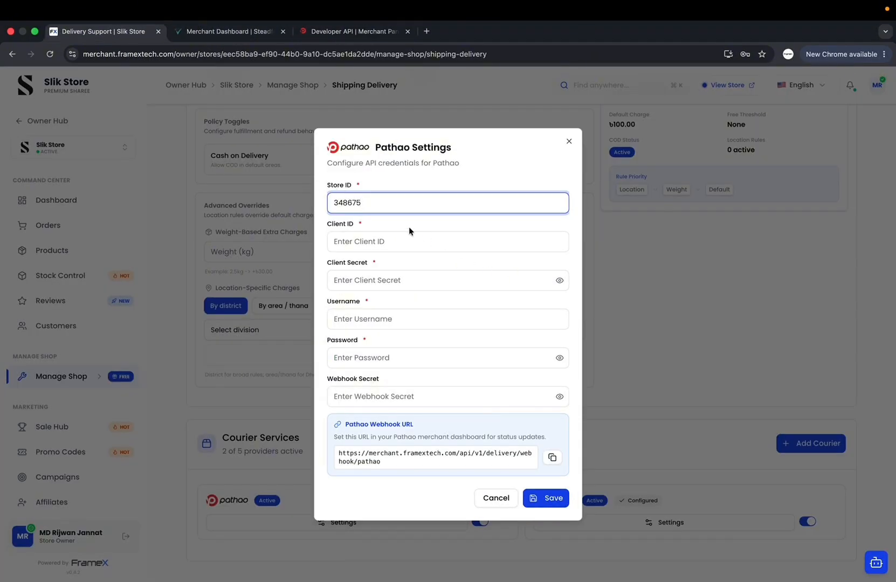
Paste the Client ID and the Client Secret copied from Pathao into FrameX's form
{"action": "left_click", "coordinate": [380, 241]}
{"action": "key", "text": "super+v"}
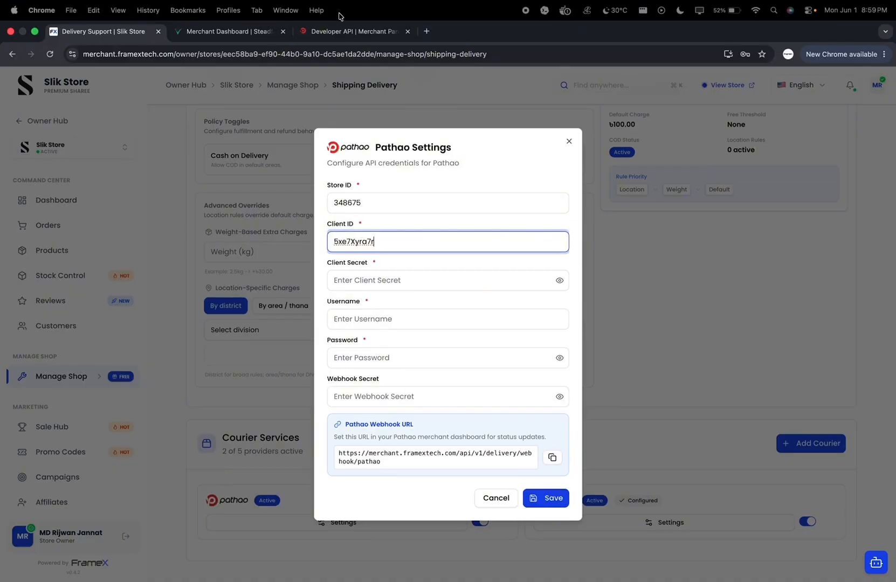
{"action": "left_click", "coordinate": [350, 30]}
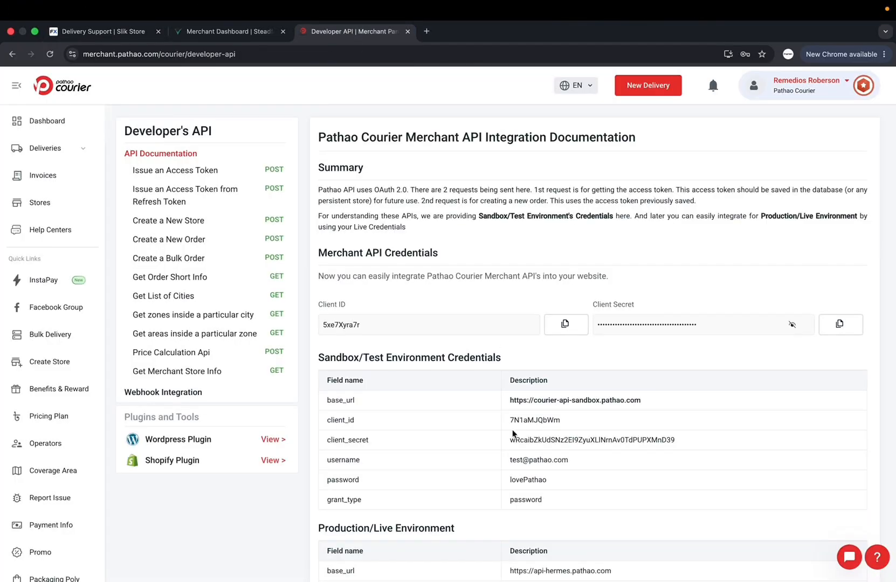
{"action": "scroll", "coordinate": [743, 185], "scroll_direction": "down", "scroll_amount": 5}
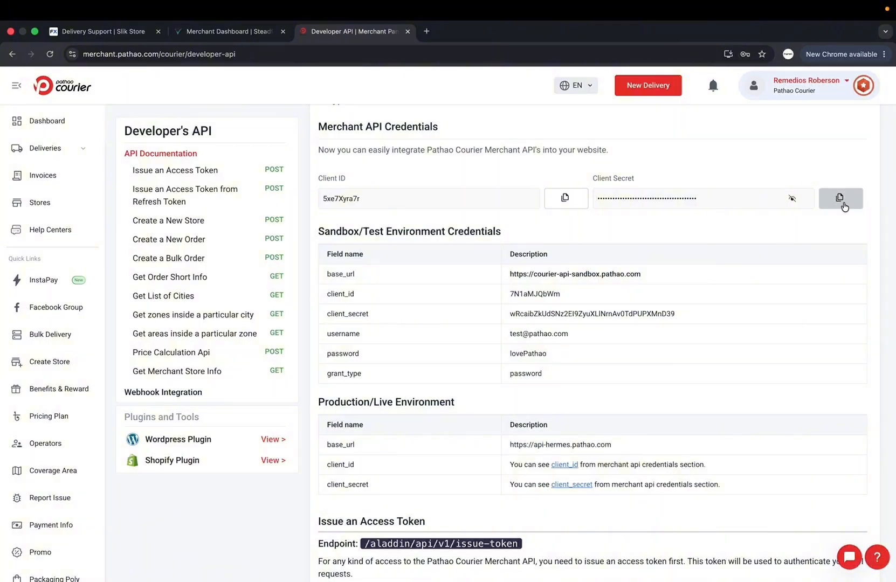
{"action": "left_click", "coordinate": [842, 200]}
{"action": "left_click", "coordinate": [130, 32]}
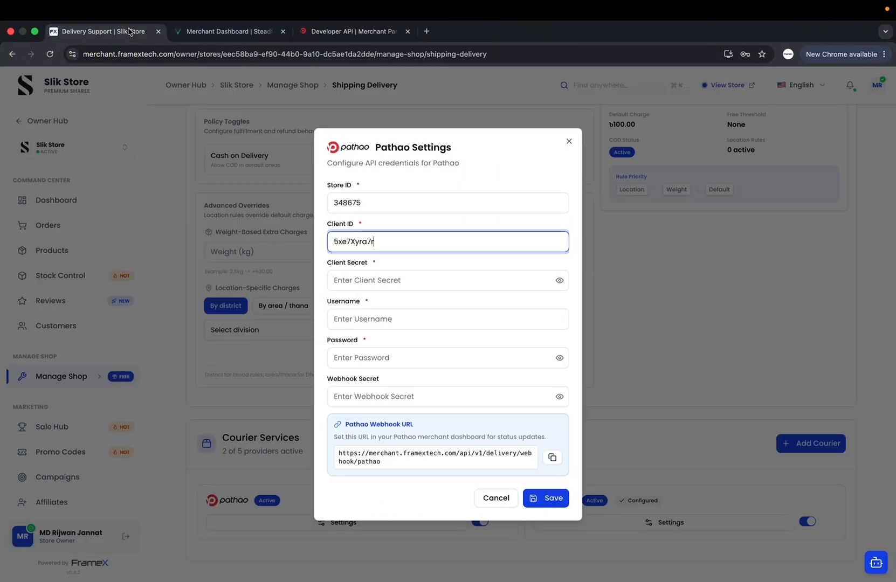
{"action": "left_click", "coordinate": [362, 279]}
{"action": "key", "text": "super+v"}
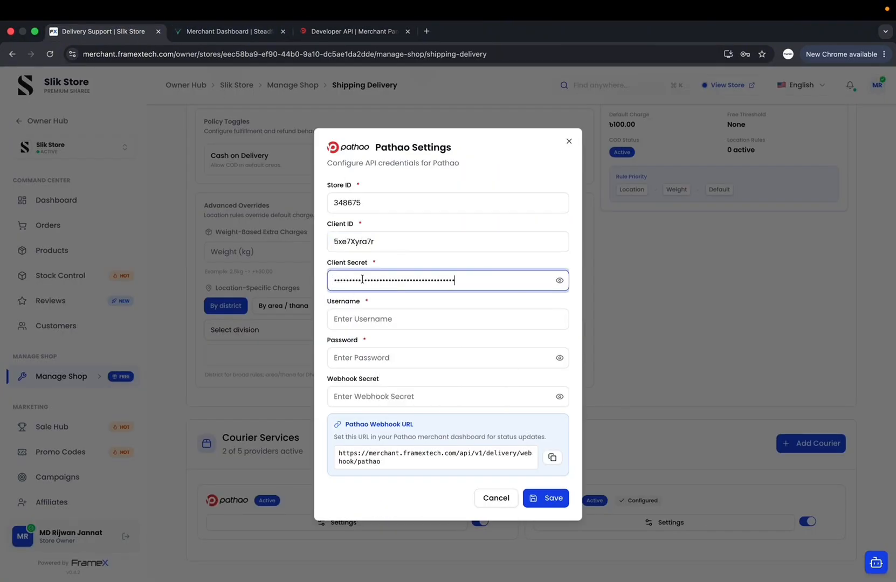
Enter the Pathao account e-mail as Username and the account password
{"action": "left_click", "coordinate": [352, 315]}
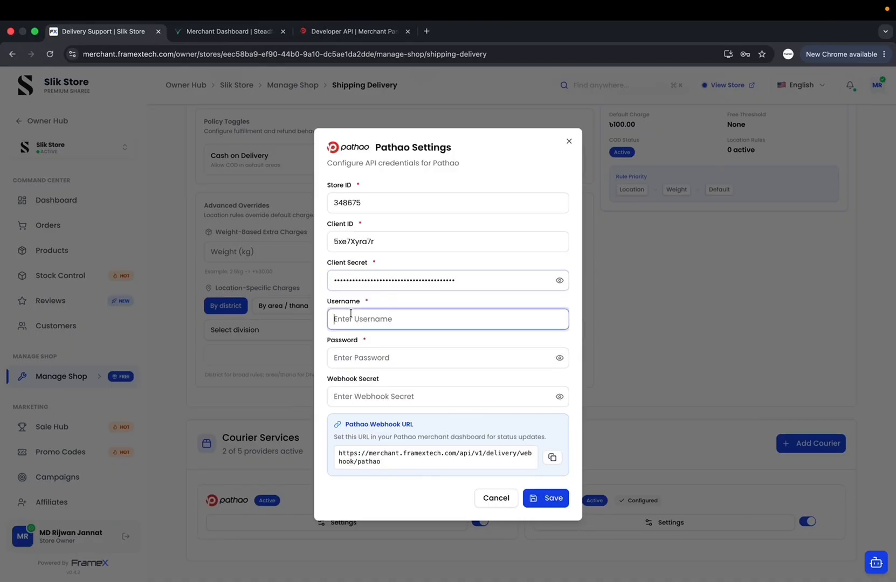
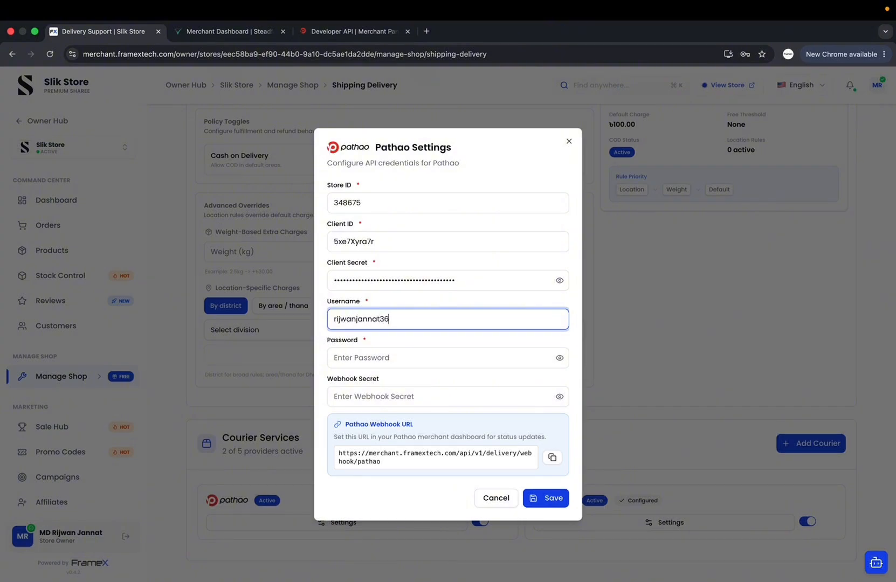
{"action": "left_click", "coordinate": [400, 348]}
{"action": "type", "text": "•••••••"}
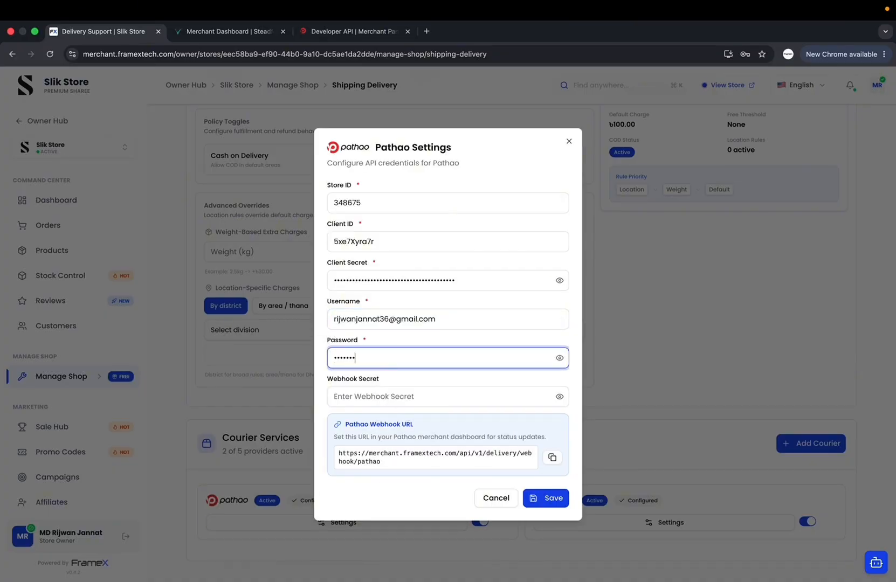
{"action": "left_click", "coordinate": [447, 330]}
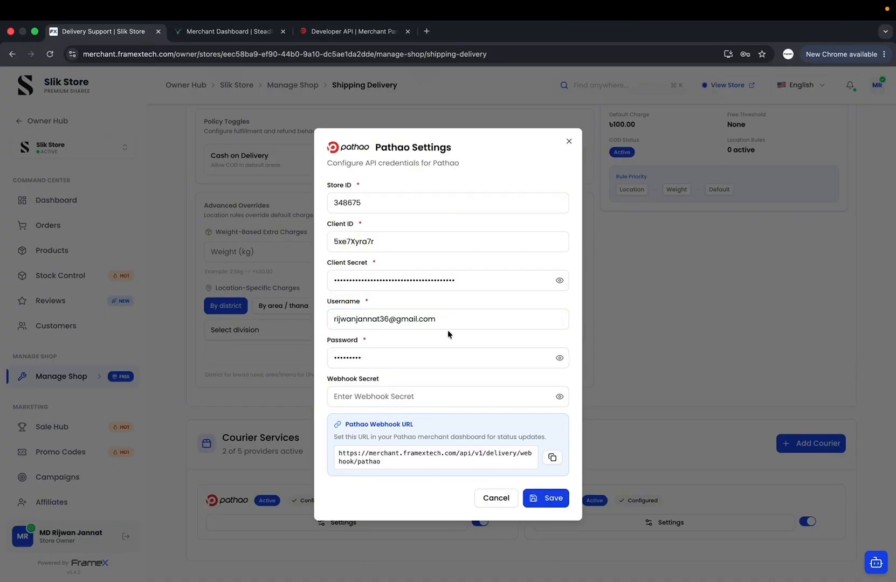
{"action": "left_click", "coordinate": [352, 395]}
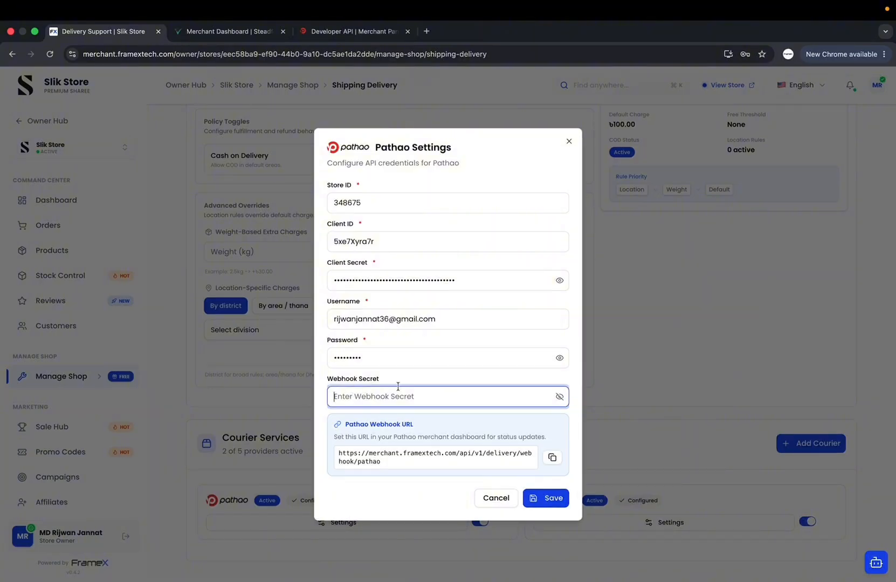
{"action": "left_click", "coordinate": [333, 31]}
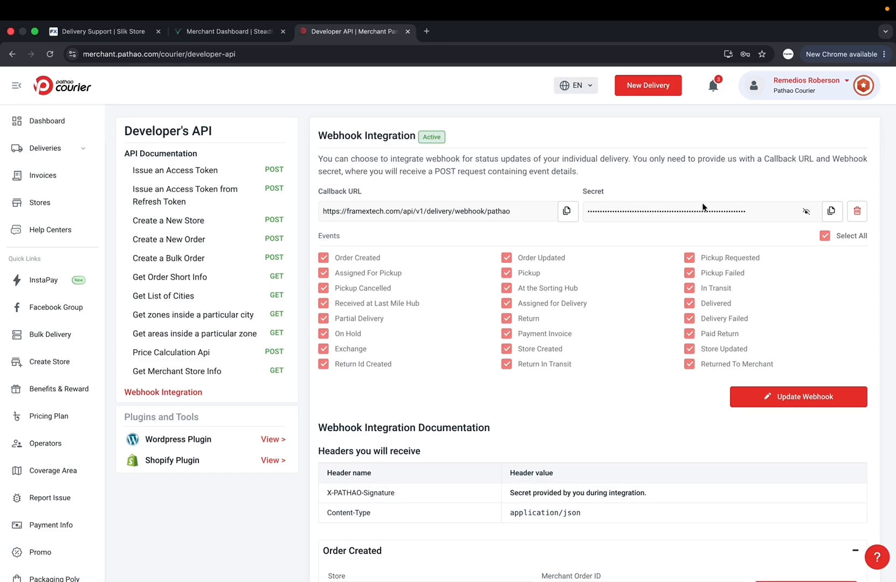
Make Pathao's webhook integration editable and select and copy its Secret value
{"action": "left_click", "coordinate": [811, 400]}
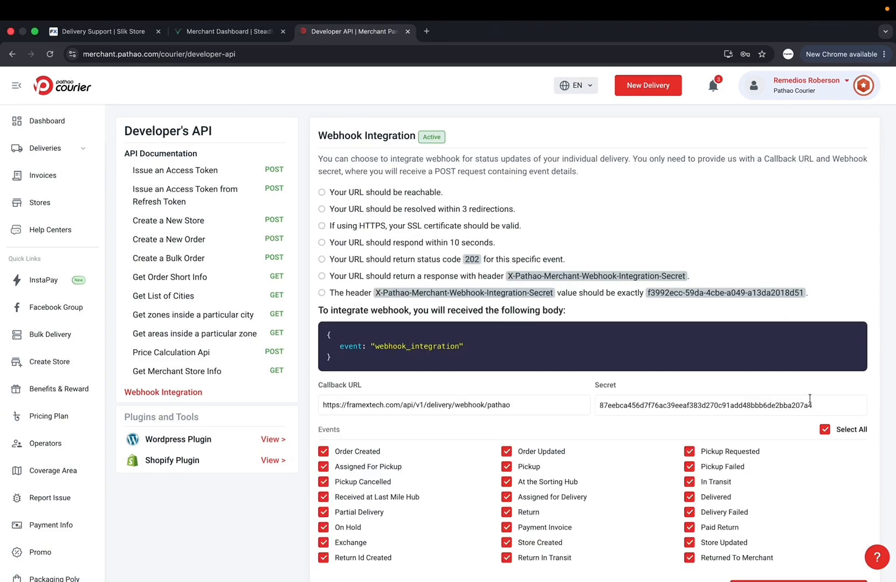
{"action": "scroll", "coordinate": [670, 394], "scroll_direction": "down", "scroll_amount": 1}
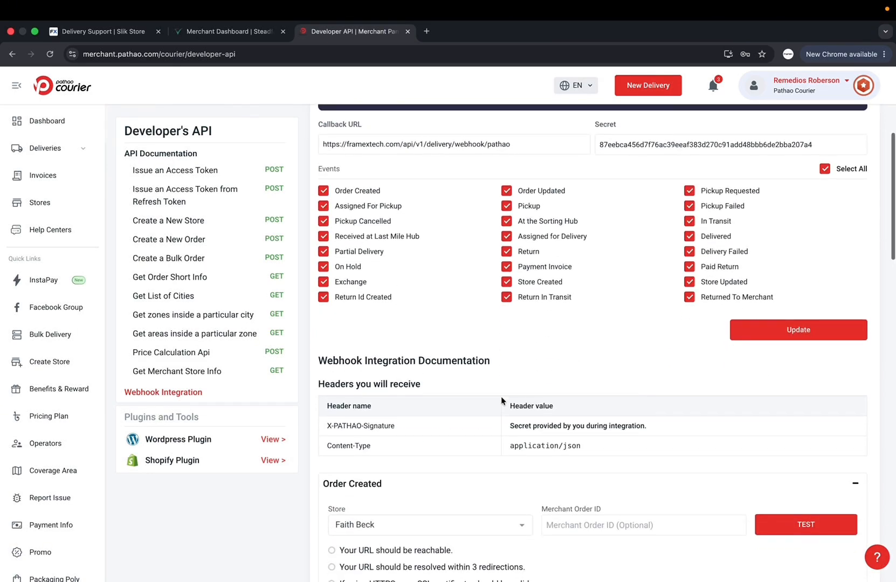
{"action": "scroll", "coordinate": [501, 397], "scroll_direction": "up", "scroll_amount": 1}
{"action": "left_click", "coordinate": [531, 188]}
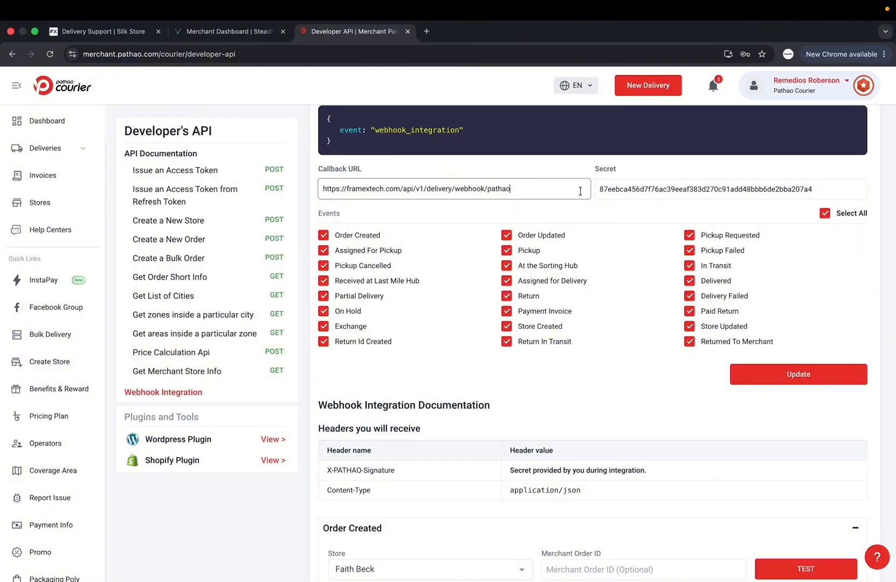
{"action": "left_click", "coordinate": [657, 193]}
{"action": "key", "text": "ctrl+a"}
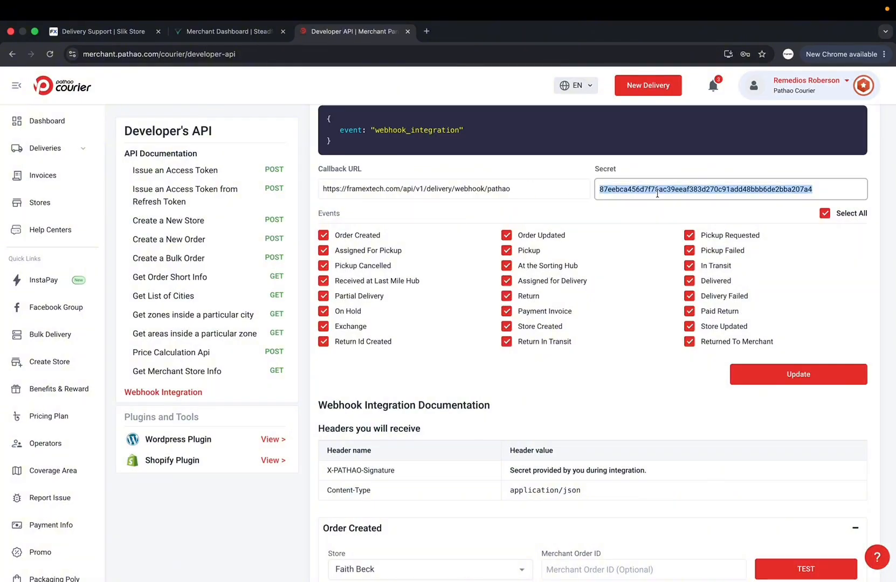
{"action": "key", "text": "ctrl+v"}
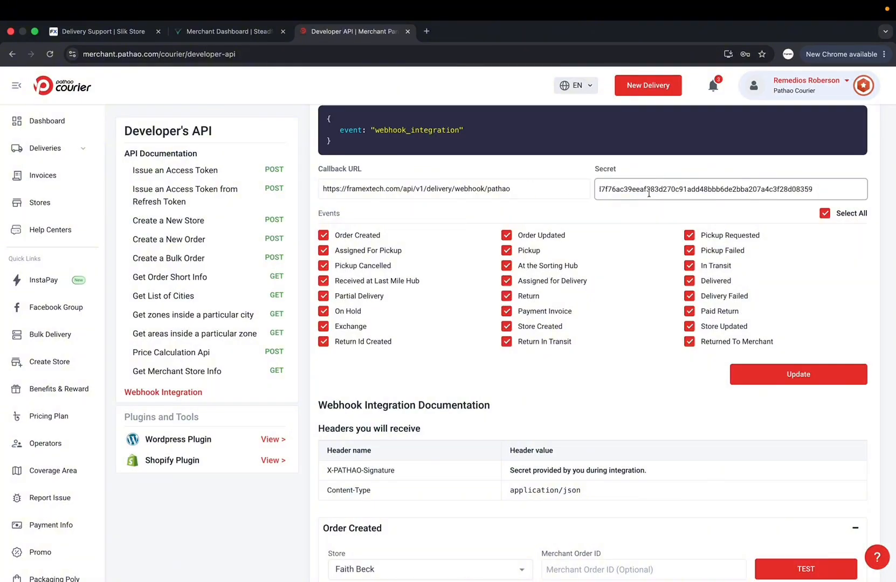
{"action": "left_click", "coordinate": [649, 209]}
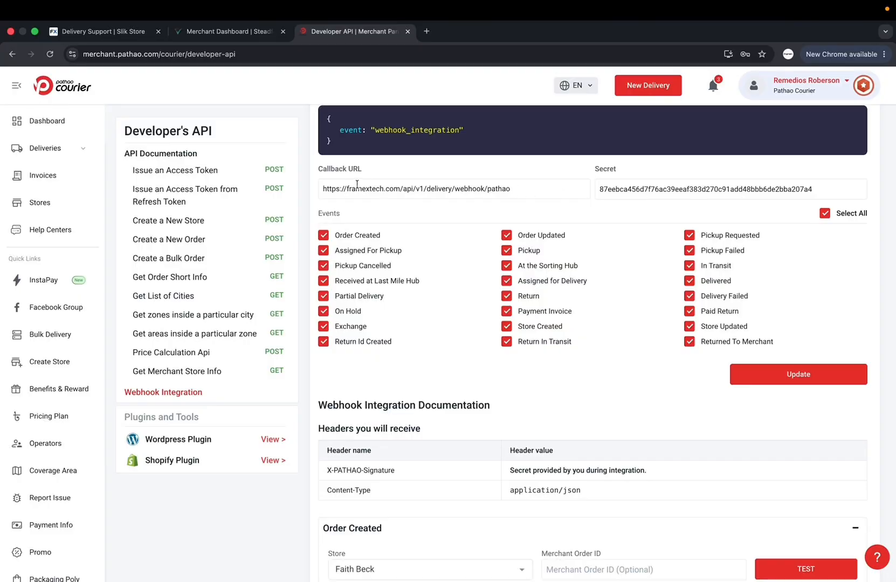
Replace Pathao's callback URL with FrameX's Pathao webhook URL and save the integration
{"action": "left_click", "coordinate": [115, 32]}
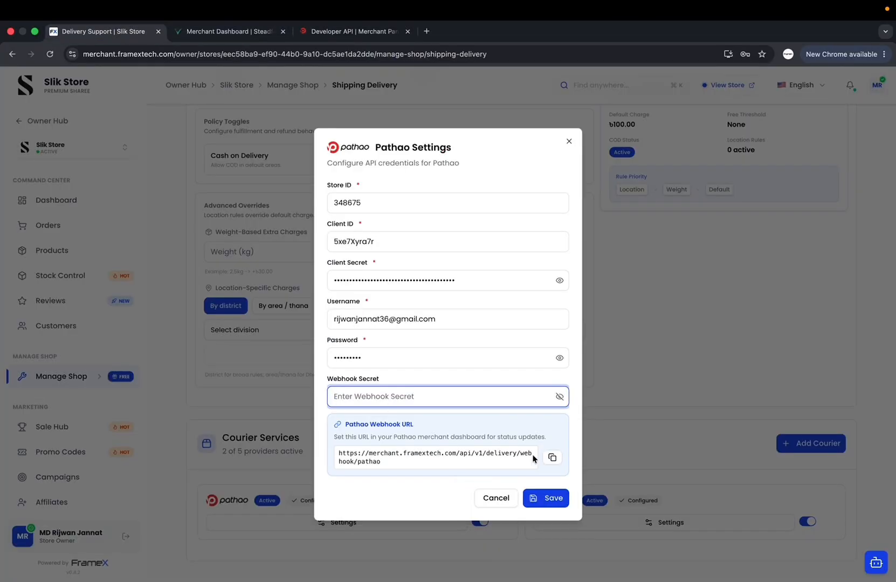
{"action": "left_click", "coordinate": [553, 458]}
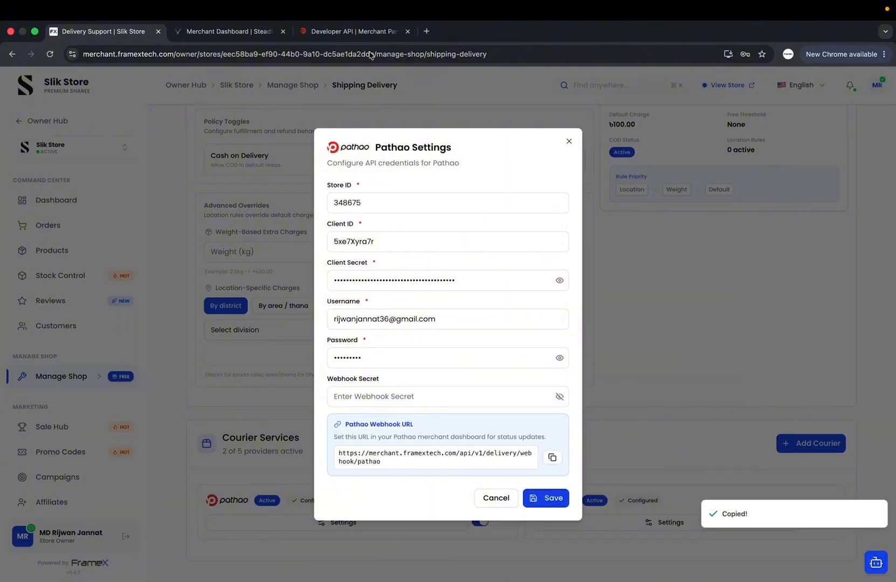
{"action": "left_click", "coordinate": [337, 34]}
{"action": "left_click", "coordinate": [488, 186]}
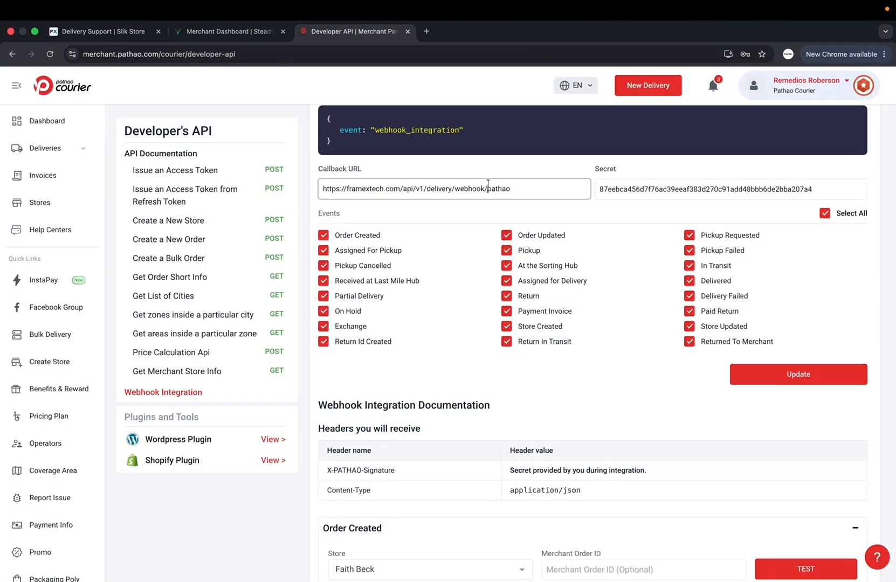
{"action": "key", "text": "ctrl+a"}
{"action": "key", "text": "ctrl+v"}
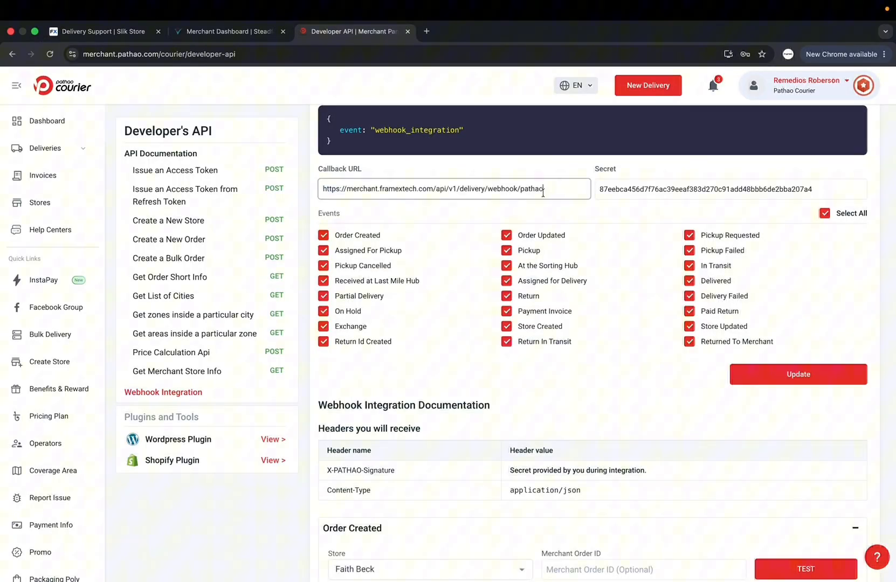
{"action": "left_click", "coordinate": [800, 381]}
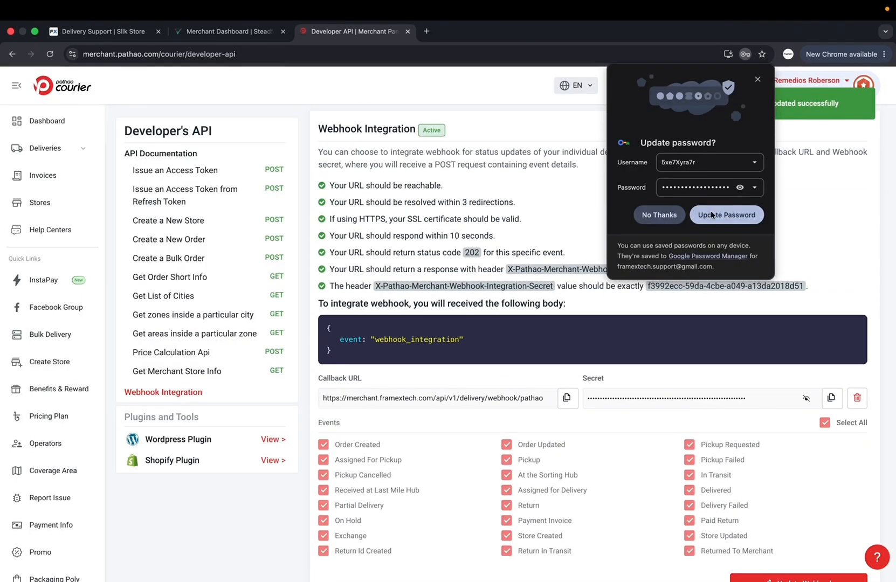
{"action": "left_click", "coordinate": [659, 216]}
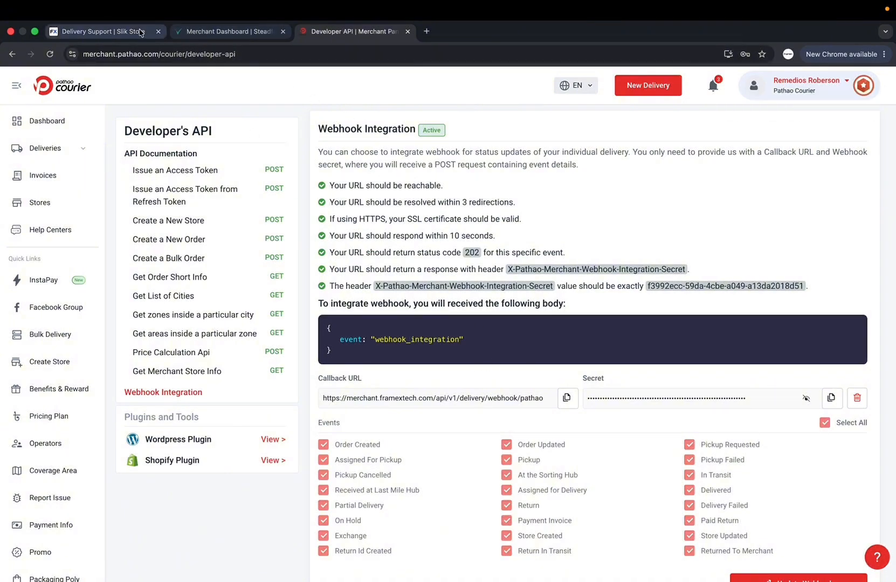
Clear the URL mistakenly pasted into FrameX's Webhook Secret field
{"action": "left_click", "coordinate": [120, 32]}
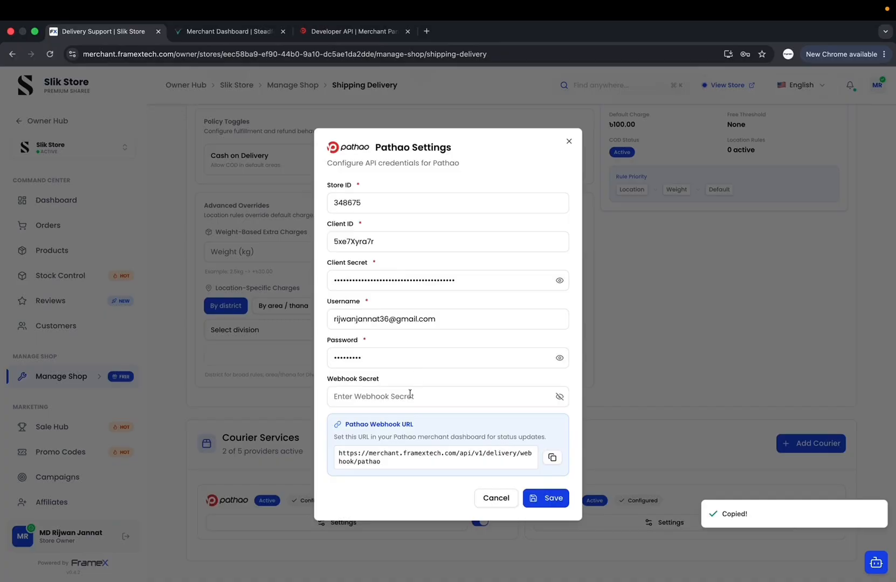
{"action": "left_click", "coordinate": [386, 397]}
{"action": "key", "text": "super+v"}
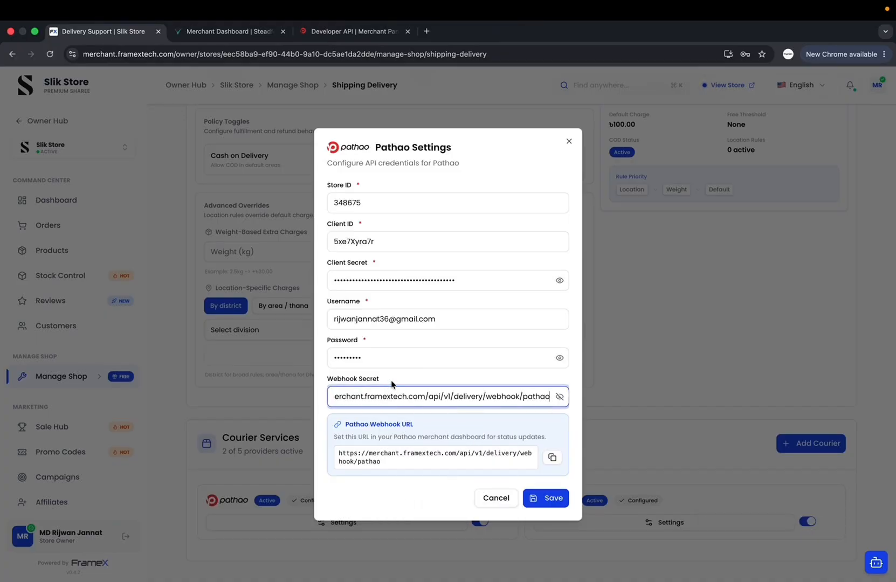
{"action": "key", "text": "super+a"}
{"action": "key", "text": "BackSpace"}
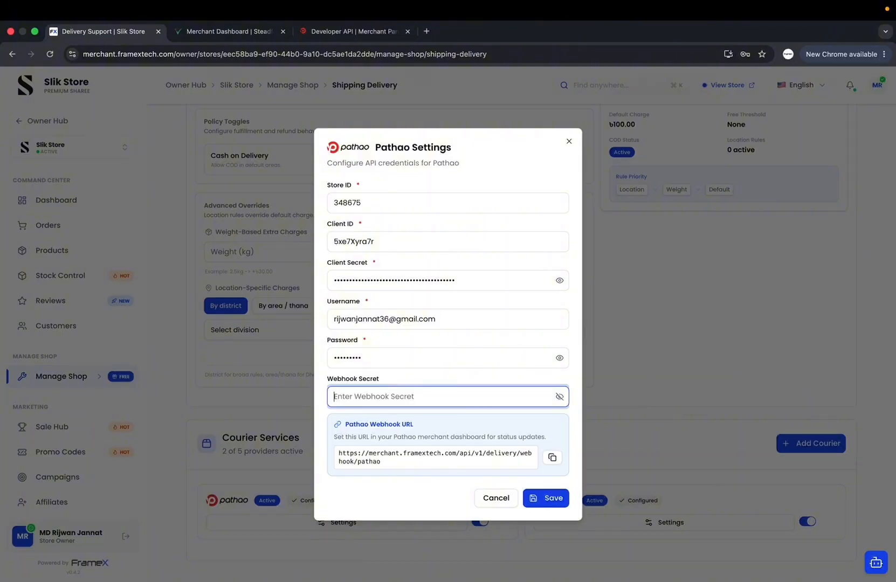
Paste the secret copied from Pathao's webhook integration into Webhook Secret and mask it
{"action": "left_click", "coordinate": [362, 28]}
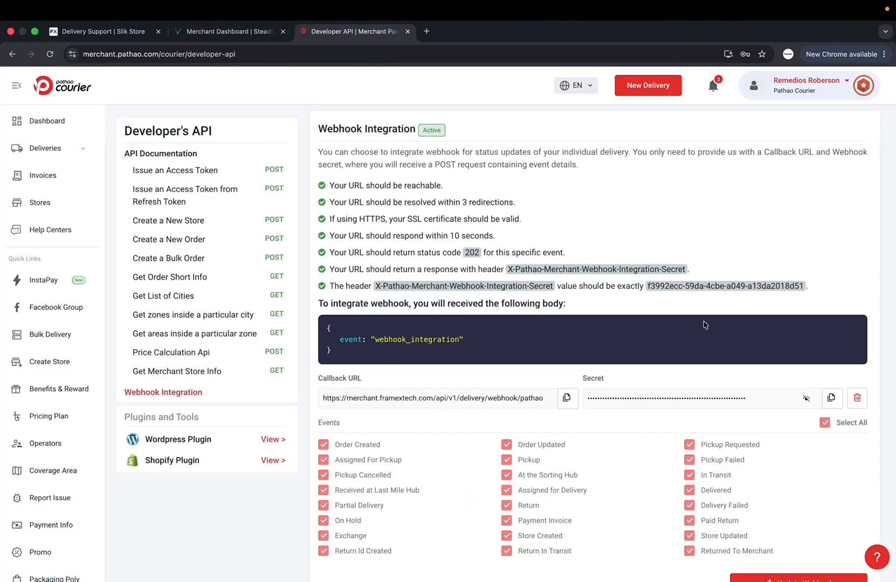
{"action": "left_click", "coordinate": [831, 398]}
{"action": "left_click", "coordinate": [103, 32]}
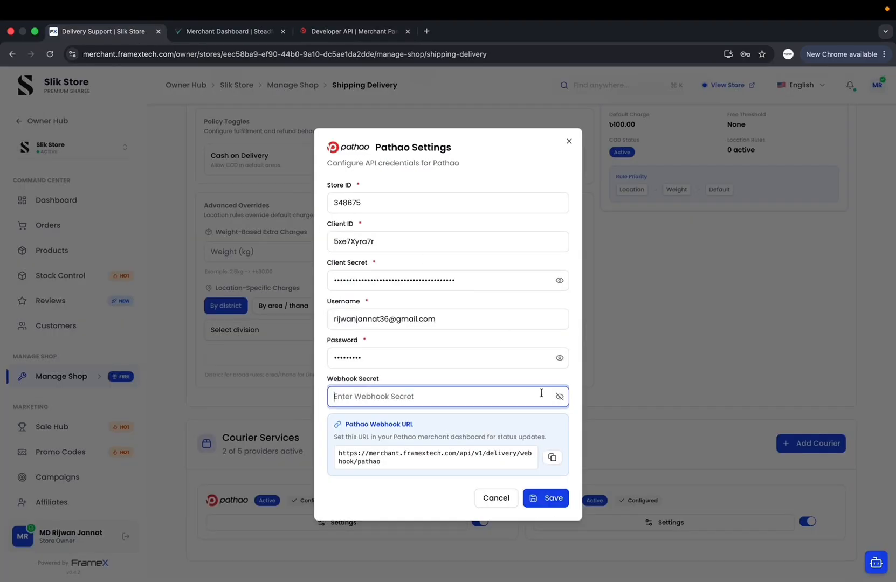
{"action": "left_click", "coordinate": [475, 398]}
{"action": "key", "text": "super+v"}
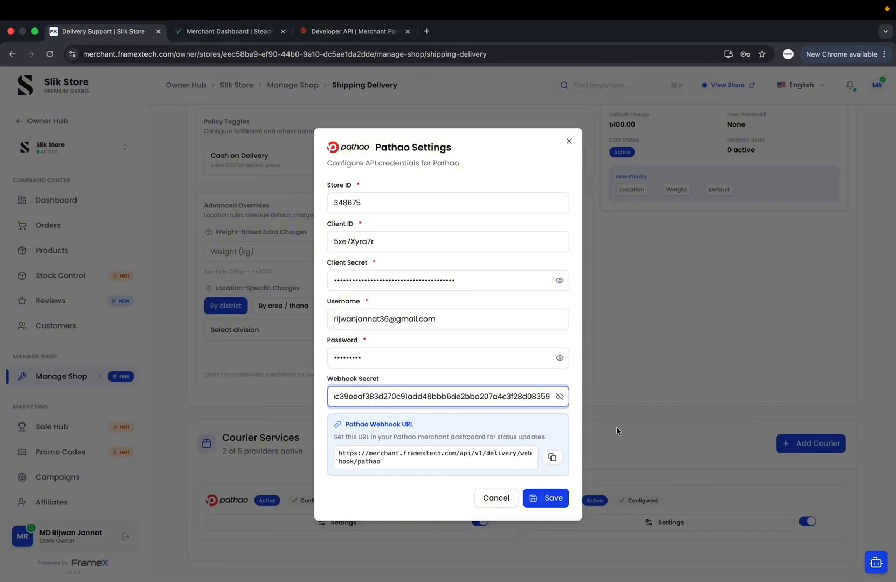
{"action": "left_click", "coordinate": [559, 397]}
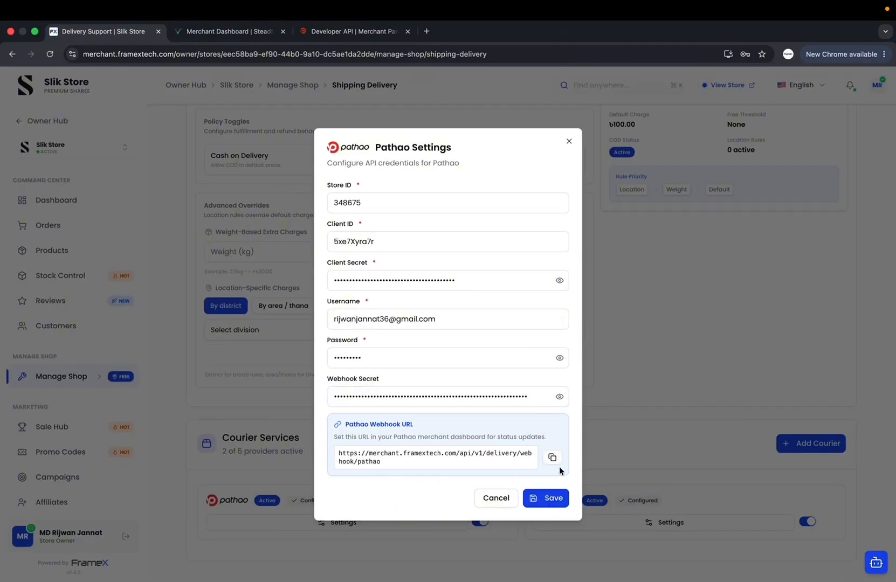
Save the Pathao Settings, close the dialog, and decline Chrome's save-password prompt
{"action": "left_click", "coordinate": [548, 500]}
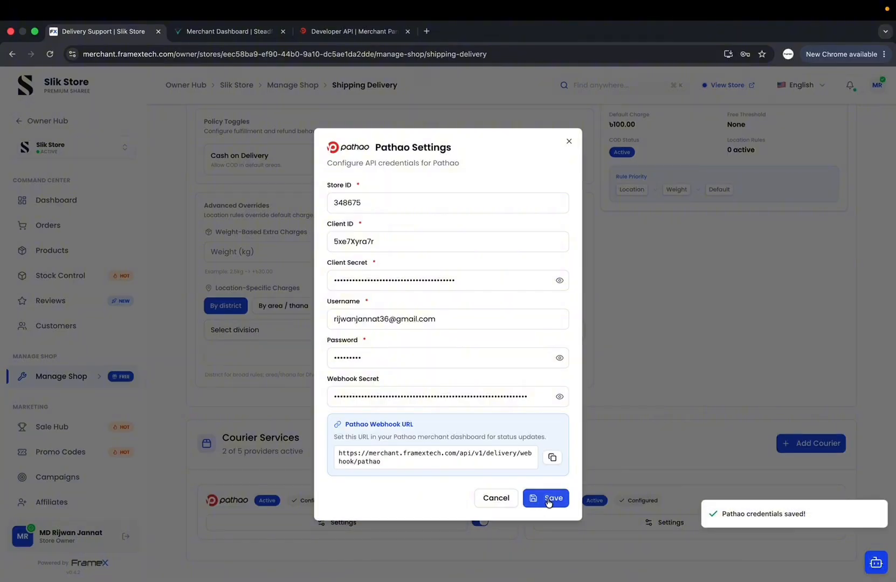
{"action": "left_click", "coordinate": [569, 142]}
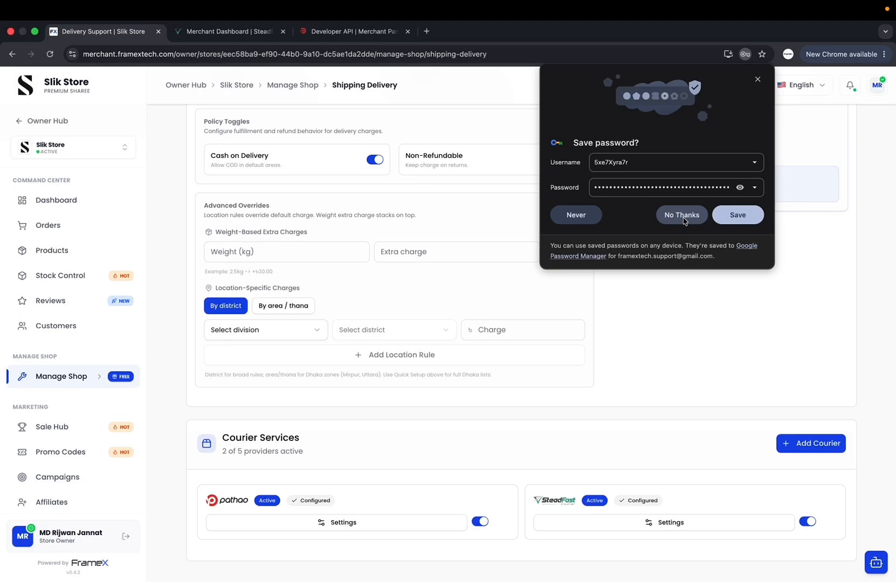
{"action": "left_click", "coordinate": [682, 215]}
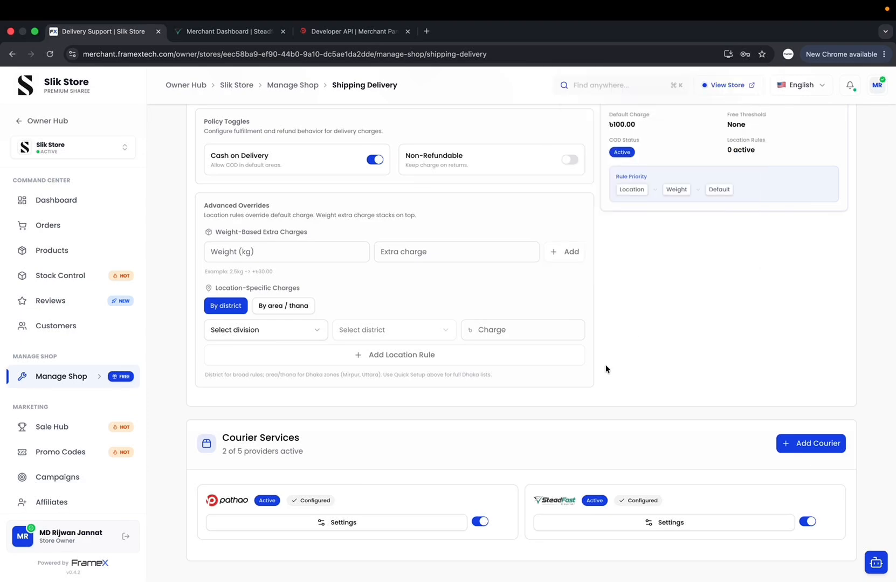